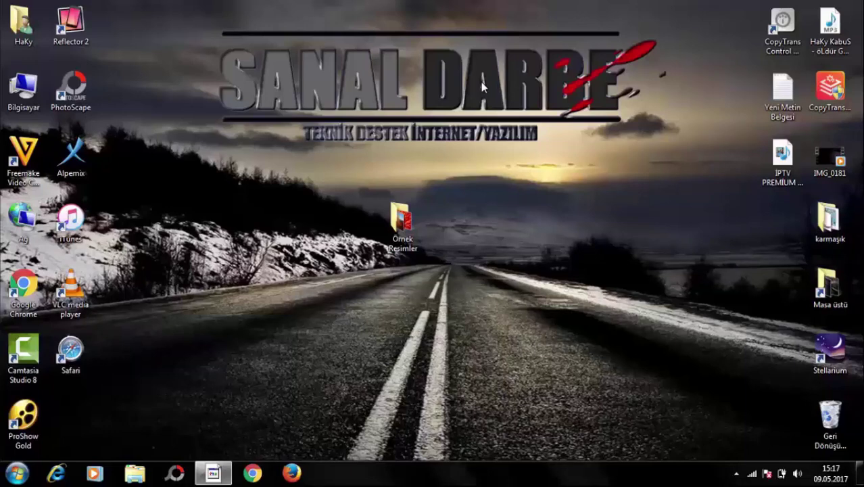
- Check the pictures in the desktop folder Örnek Resimler and close the folder
click(412, 232)
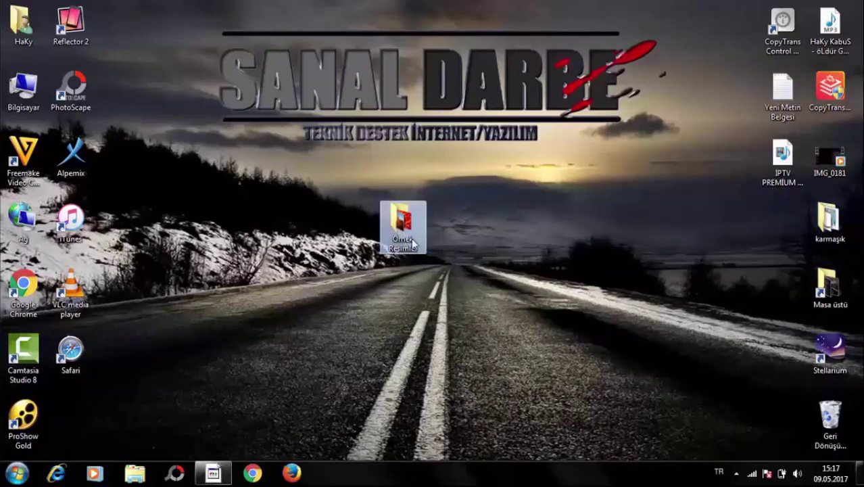
double_click(412, 233)
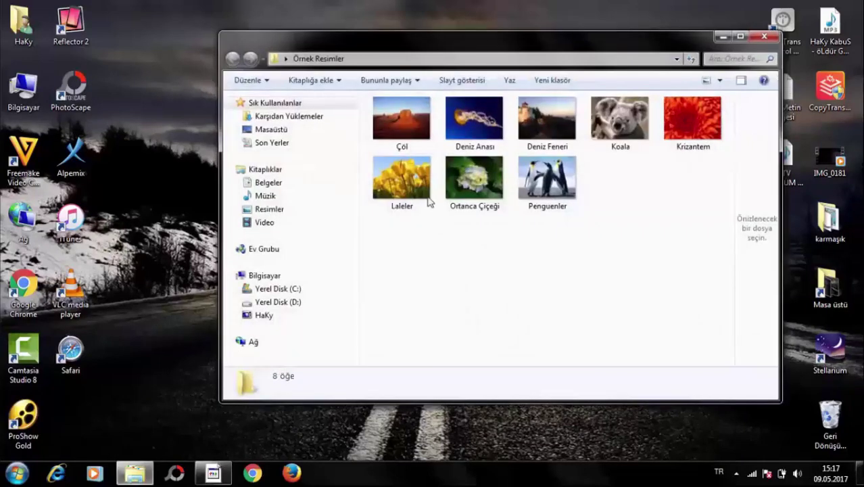
drag(407, 234, 713, 117)
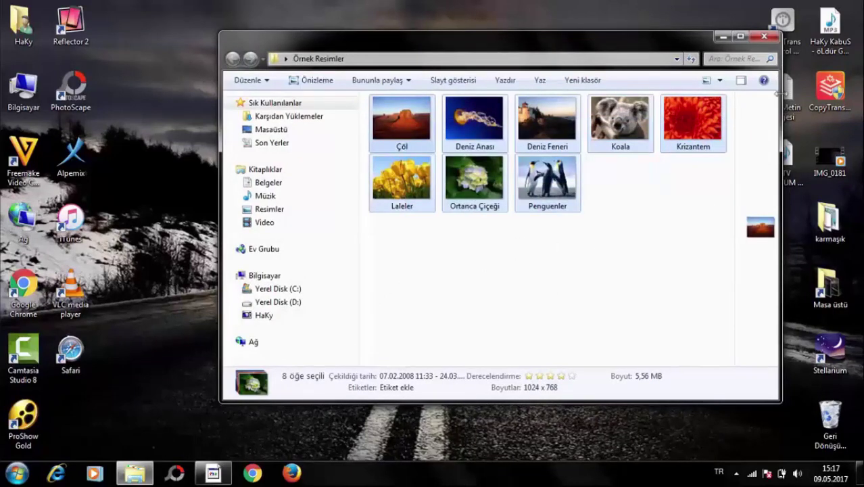
click(764, 39)
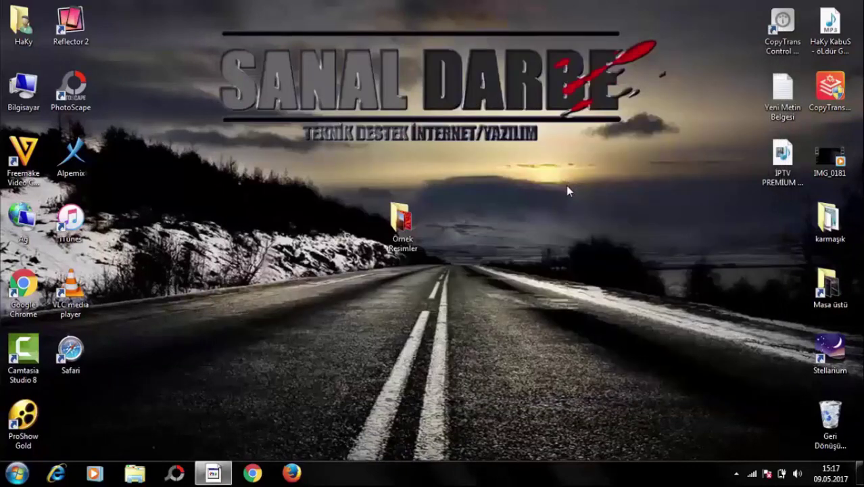
- Open iTunes and check the photo sync settings of the connected iPhone
double_click(70, 218)
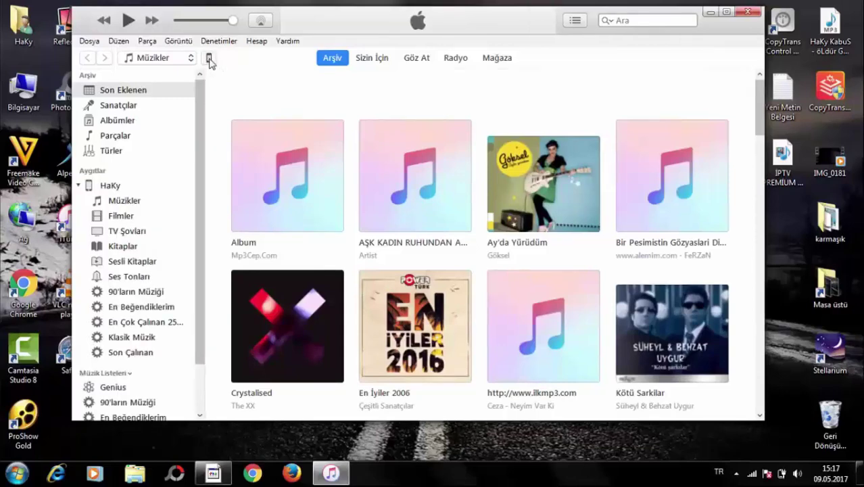
click(209, 59)
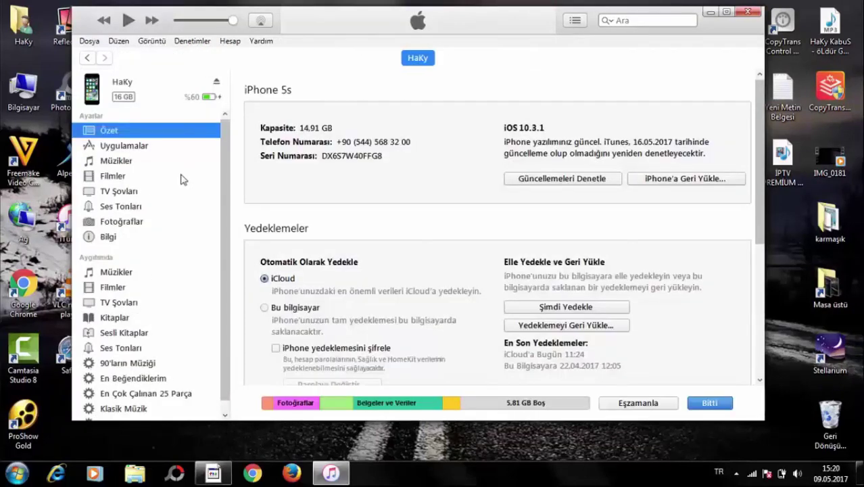
click(122, 222)
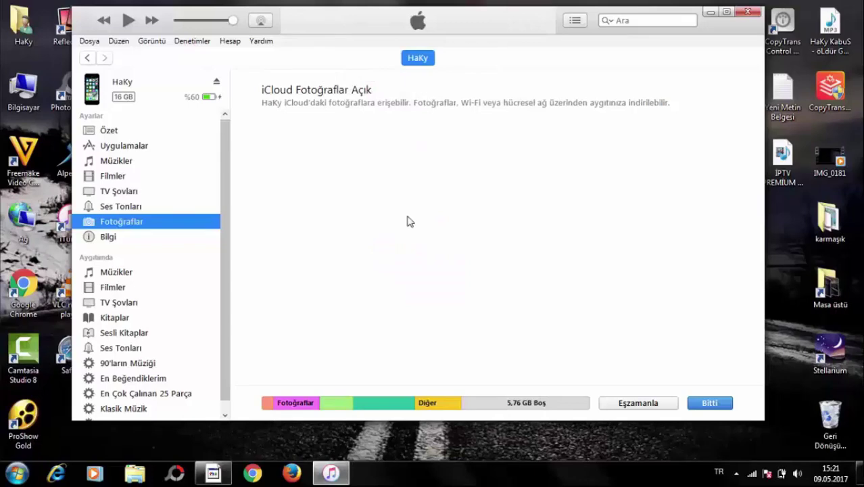
- Restart iTunes and reopen the connected iPhone's photo sync settings
click(748, 12)
double_click(68, 219)
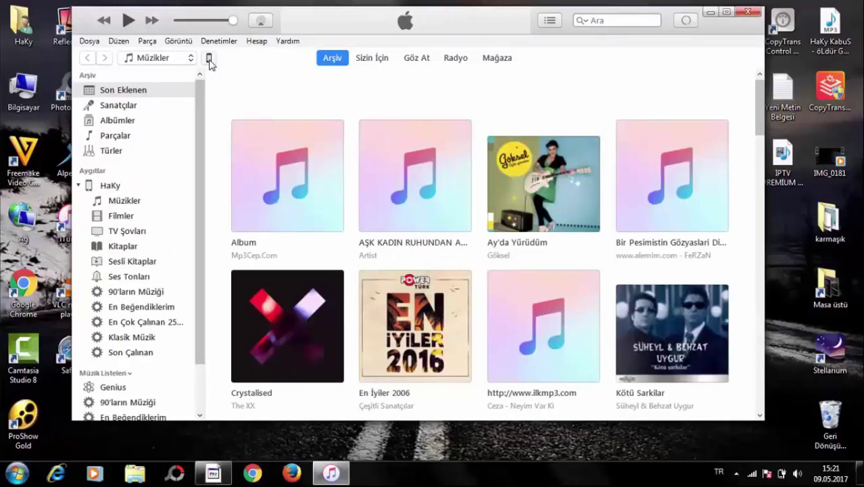
click(210, 59)
click(136, 225)
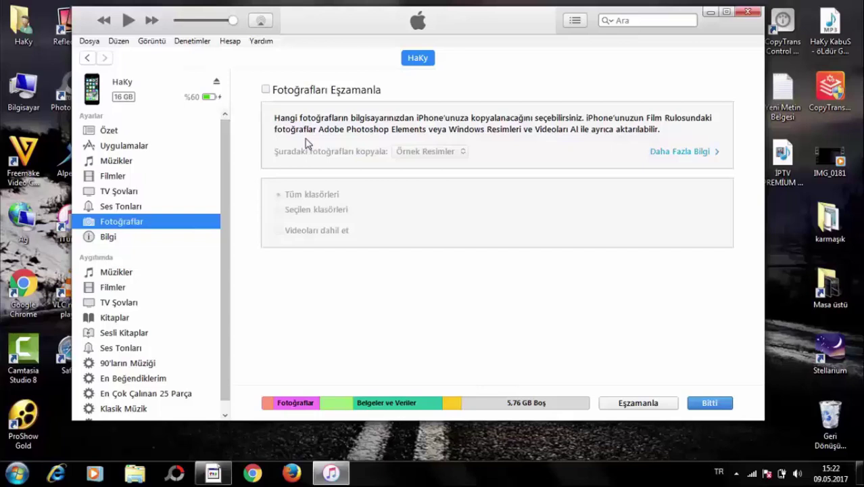
- Enable photo syncing from the desktop folder Örnek Resimler and apply it, agreeing to delete the previously synced photos
click(266, 90)
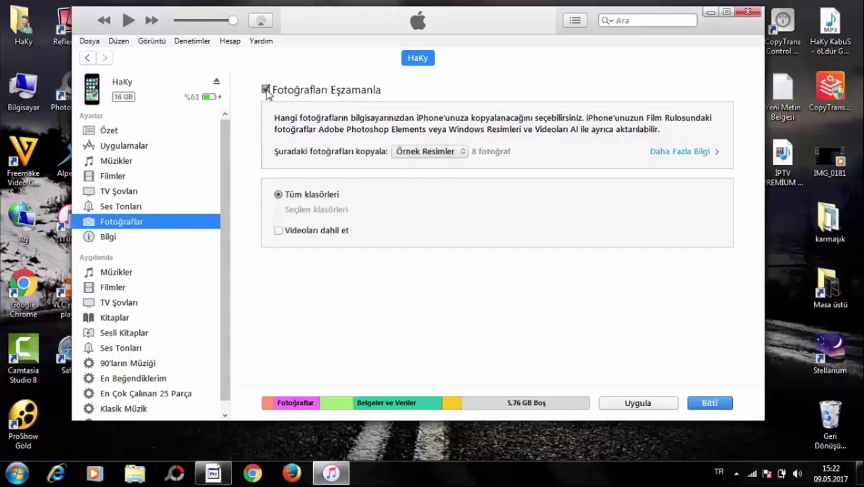
click(427, 152)
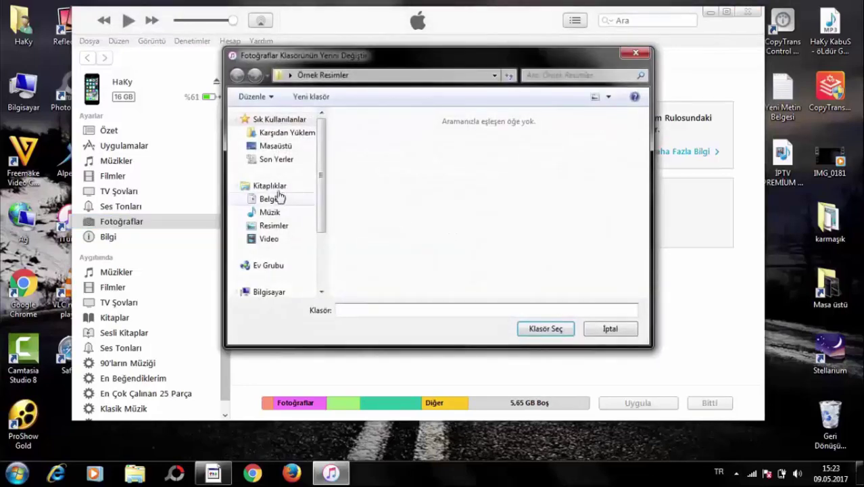
click(281, 147)
click(428, 263)
scroll(429, 261, down, 3)
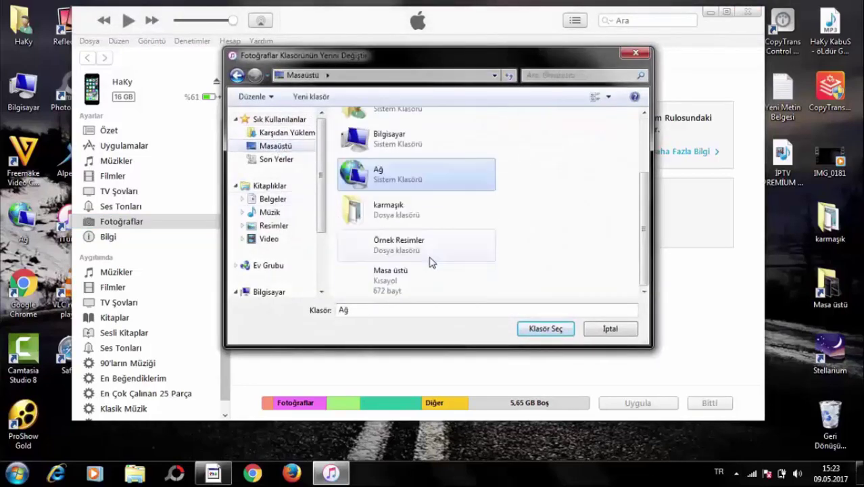
click(427, 252)
click(559, 330)
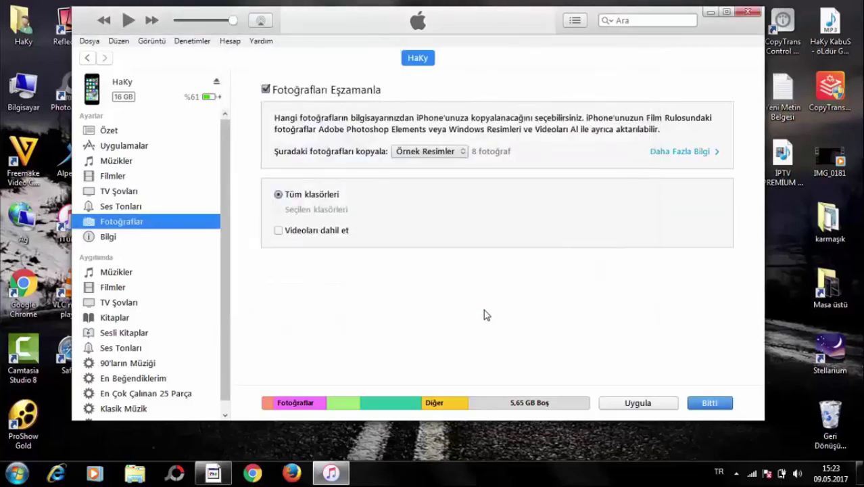
click(637, 403)
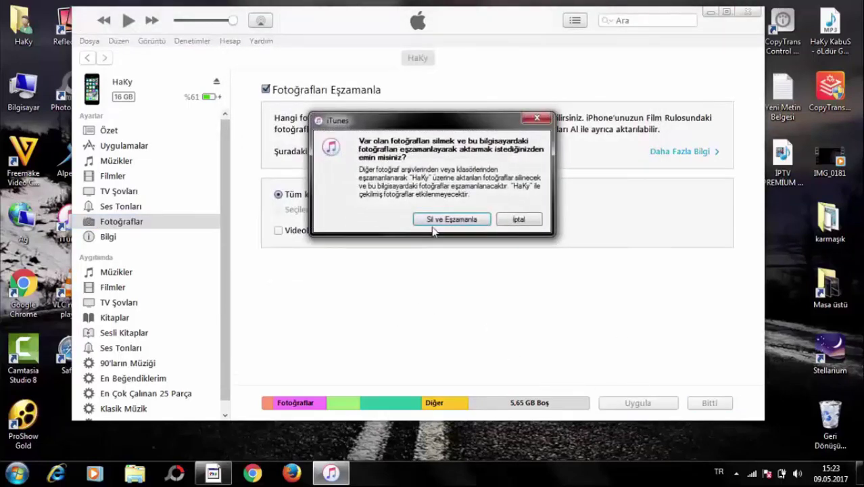
click(450, 219)
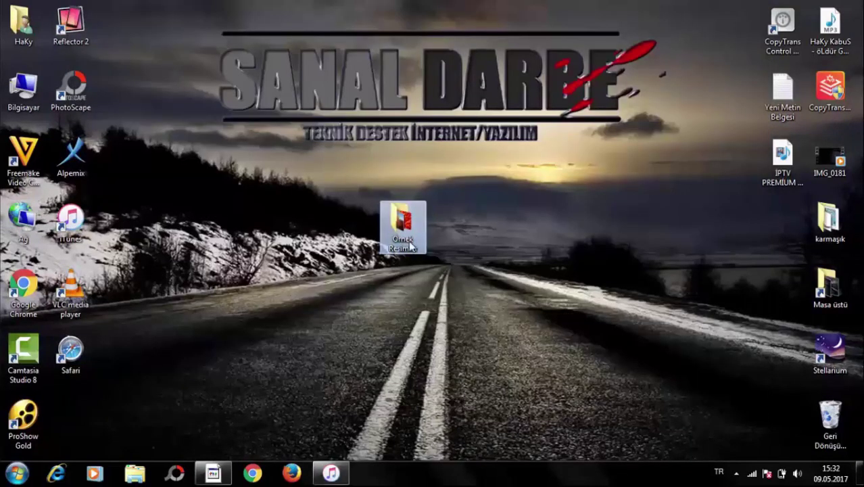
- Delete everything in the desktop folder Örnek Resimler, including iPod Photo Cache, and close the folder
double_click(410, 242)
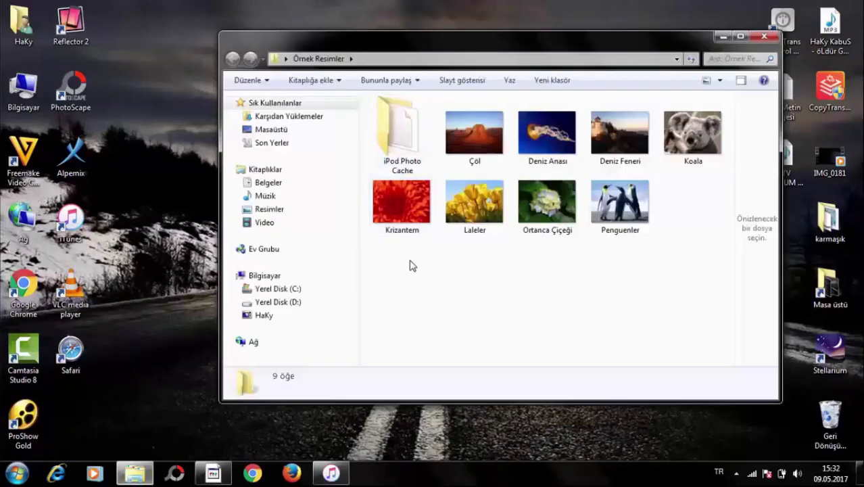
drag(406, 259, 761, 121)
right_click(691, 122)
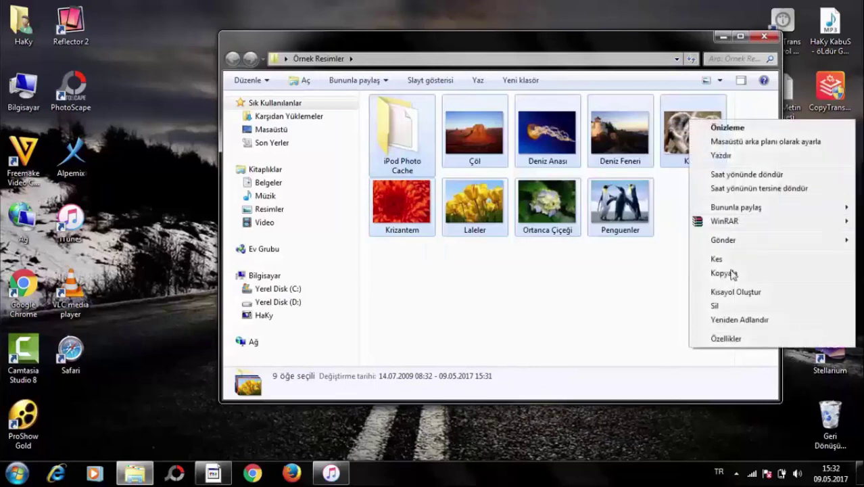
click(737, 306)
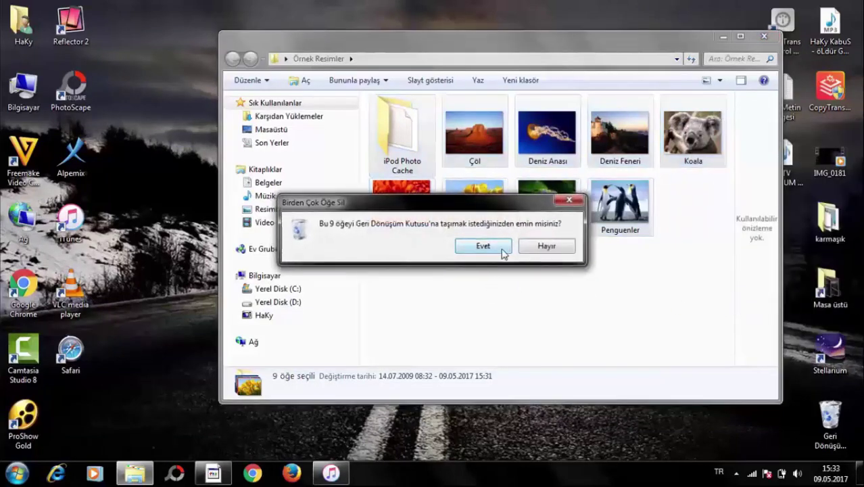
click(487, 248)
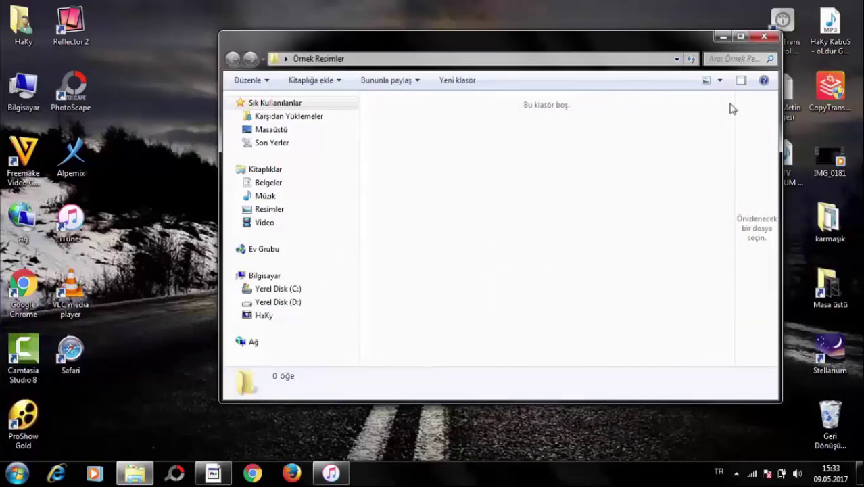
click(765, 36)
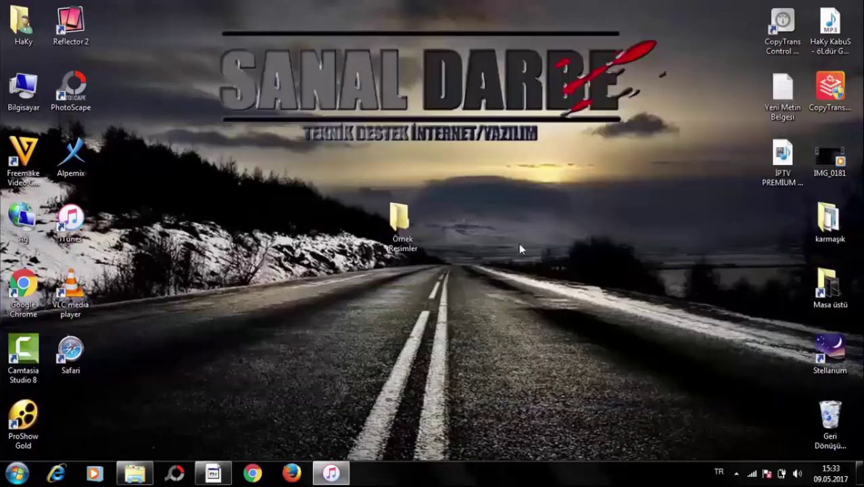
click(416, 251)
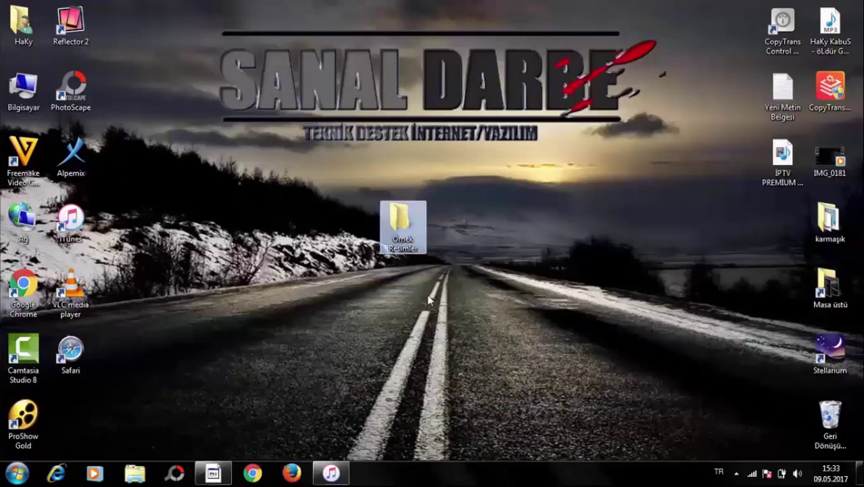
- Switch back to iTunes and choose the emptied desktop folder Örnek Resimler again as the photo source, keeping photo syncing enabled
click(324, 468)
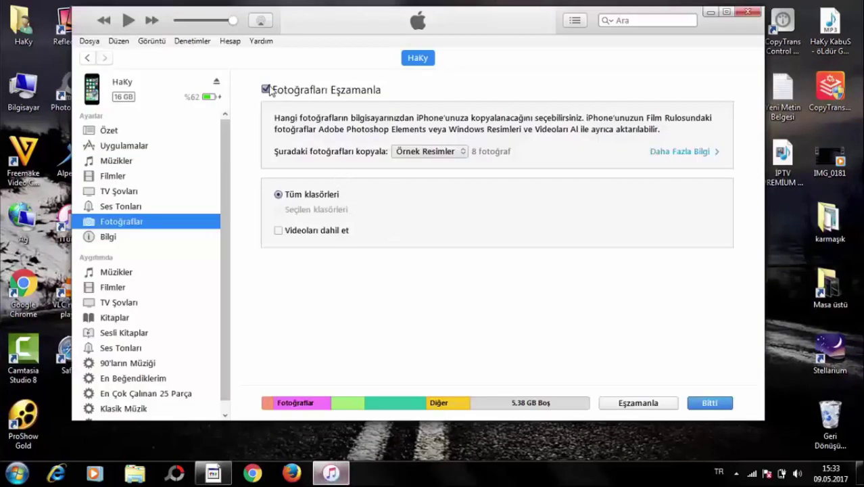
click(266, 89)
click(429, 201)
click(266, 89)
click(428, 152)
click(453, 166)
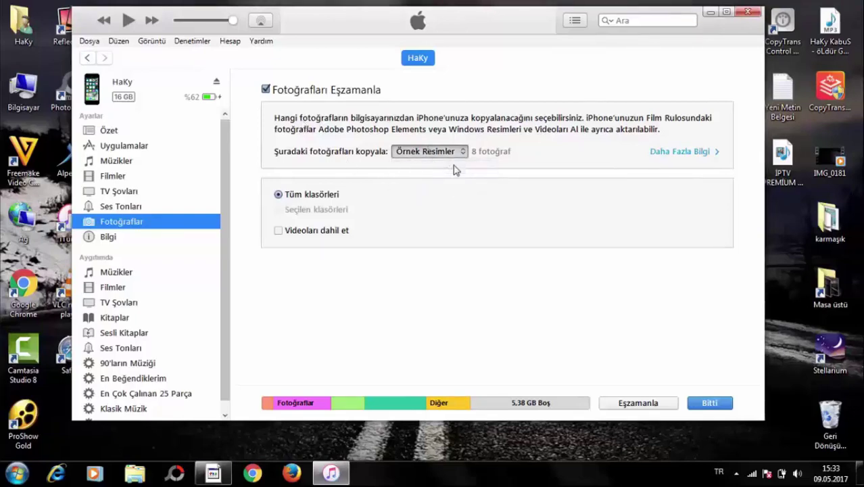
click(279, 148)
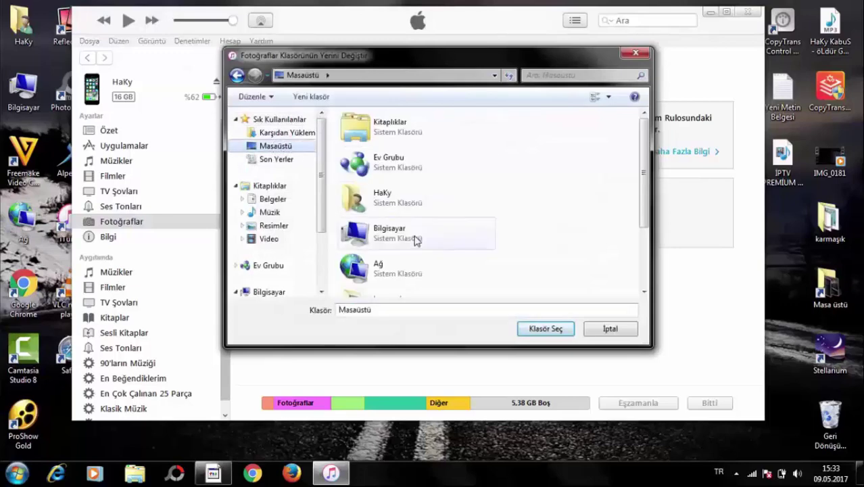
click(414, 236)
scroll(415, 241, down, 2)
click(416, 249)
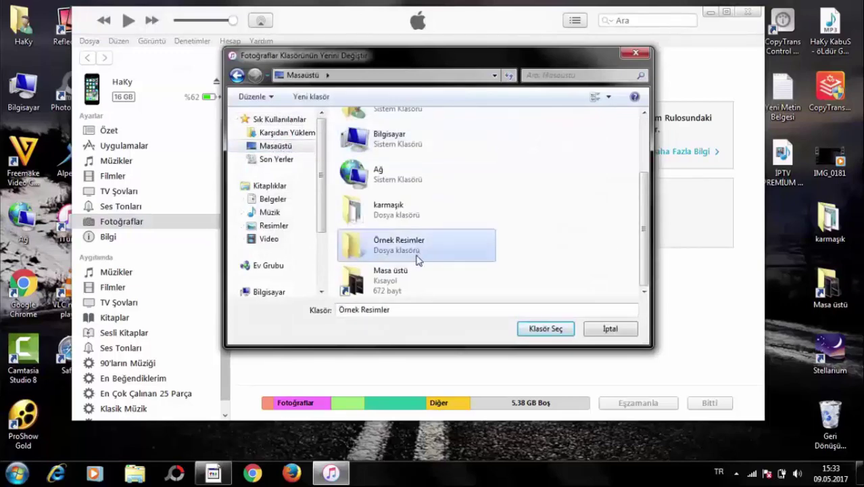
click(555, 333)
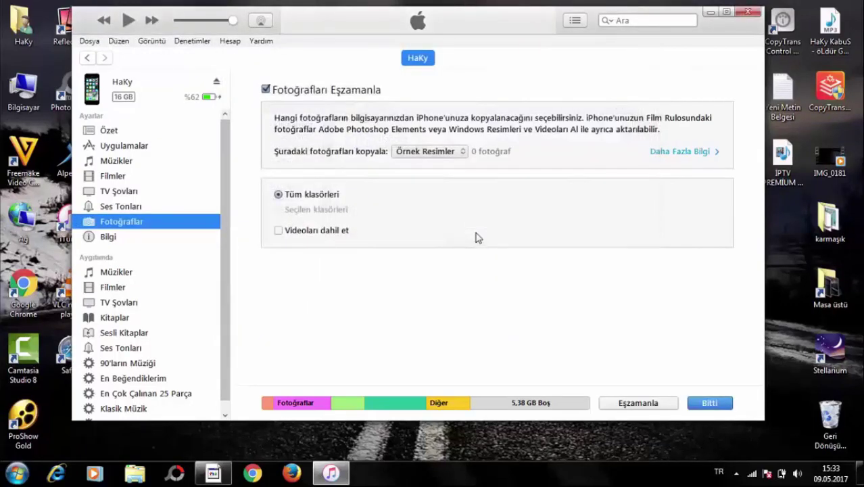
- Sync the iPhone with the emptied Örnek Resimler folder, then run the sync a second time
click(648, 403)
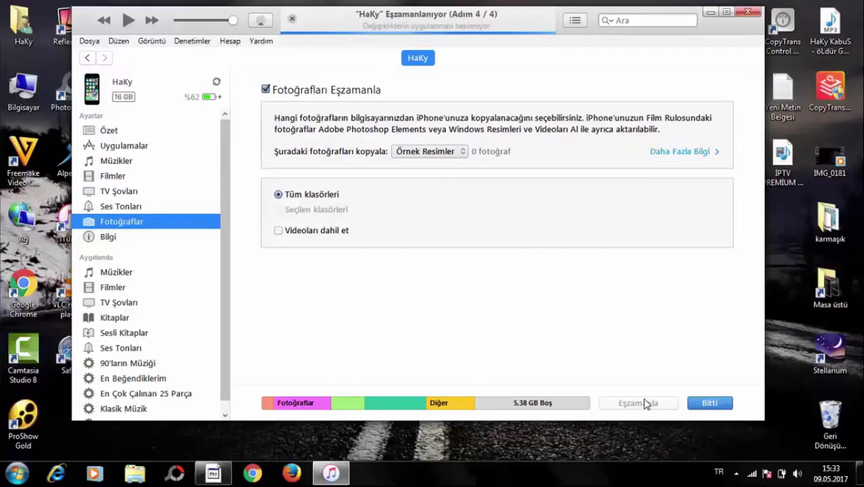
click(531, 190)
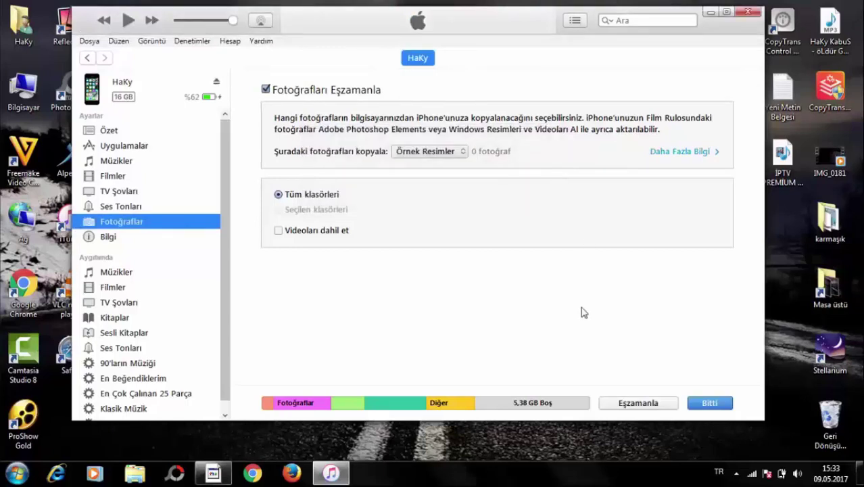
click(635, 404)
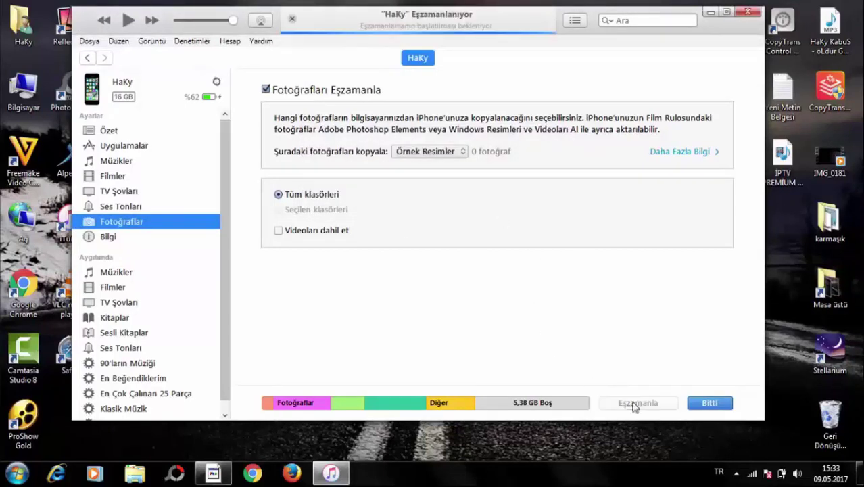